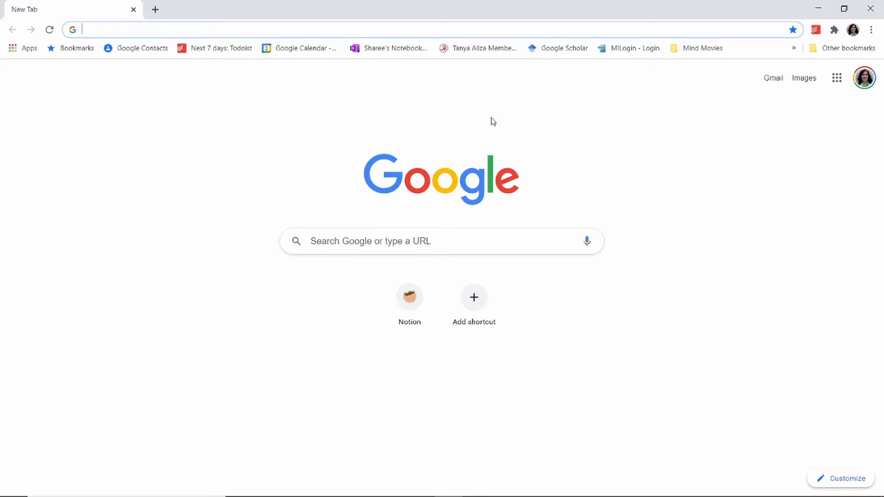
Go to the website gameaholics.com
text(game)
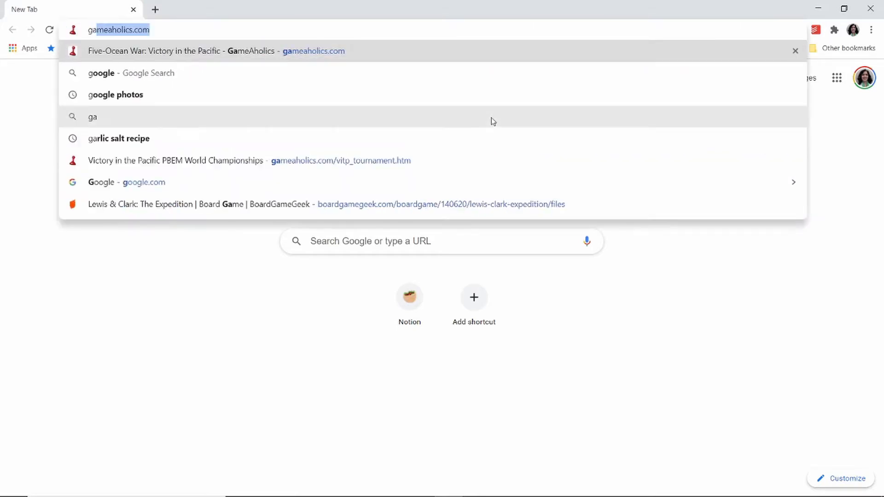
text(aholic)
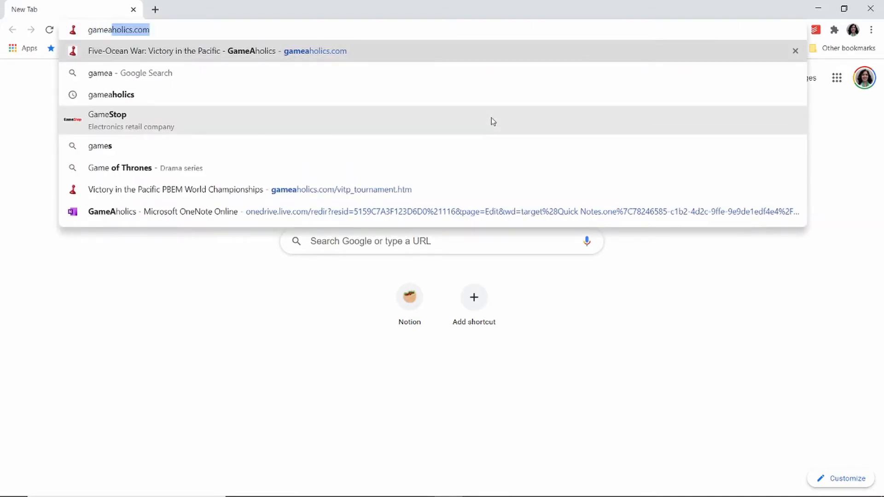
text(s.com)
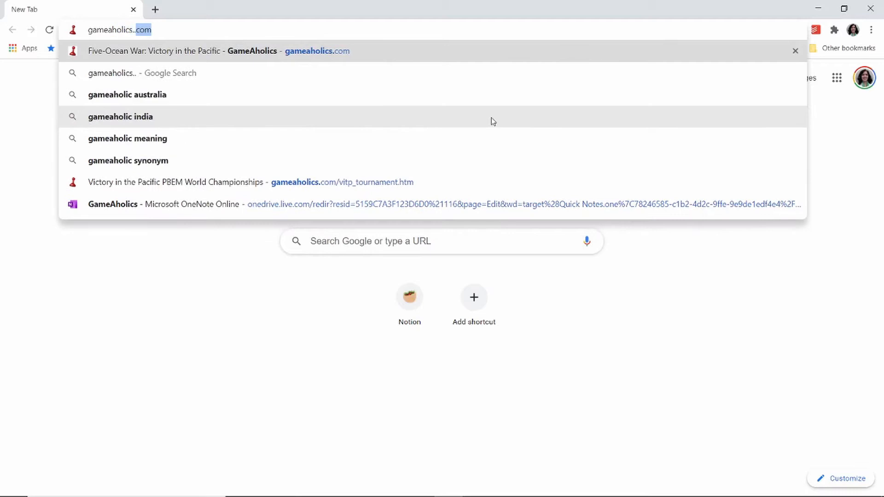
key(BackSpace)
key(BackSpace)
key(BackSpace)
text(com)
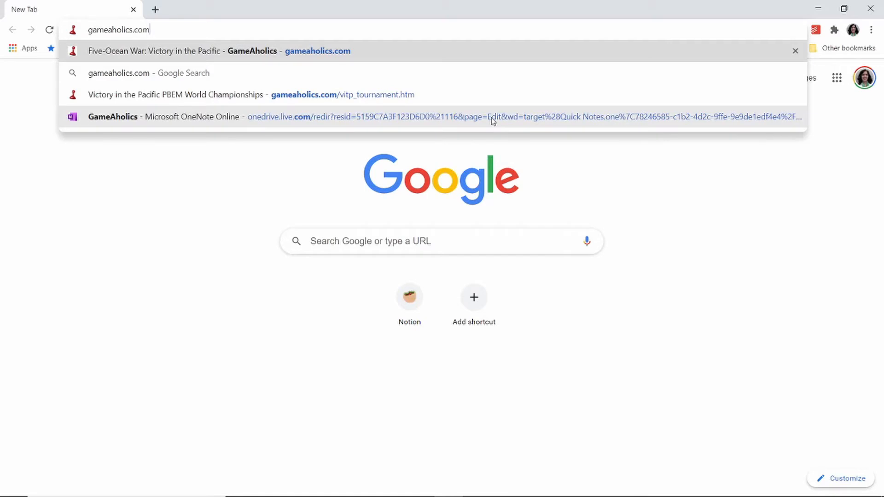
key(Return)
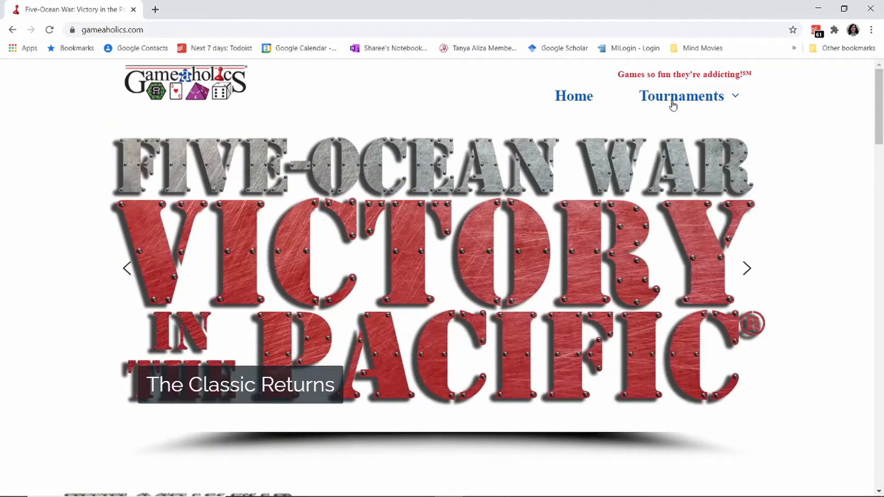
Open the Victory In The Pacific tournament page of the GameAholics site
mouse_move(678, 99)
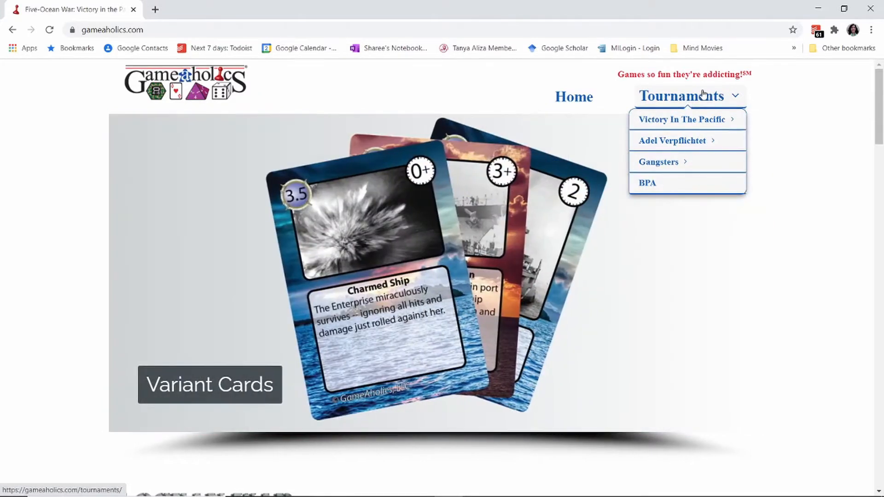
mouse_move(700, 120)
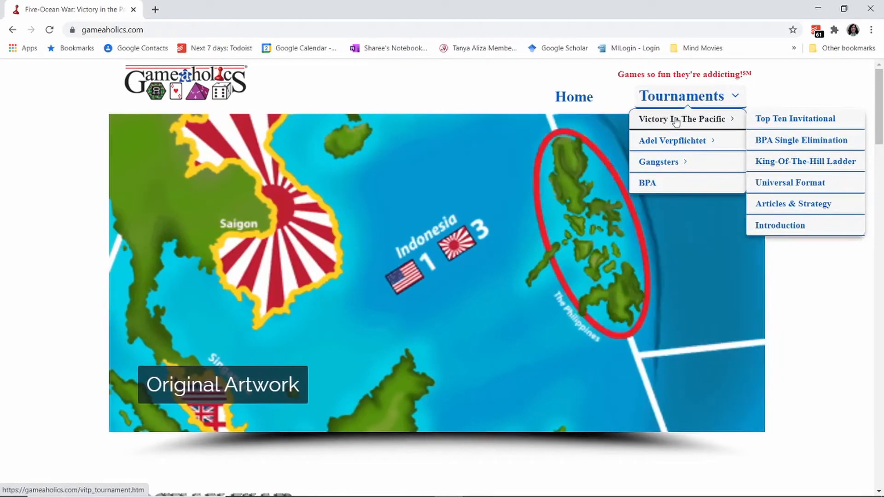
click(675, 121)
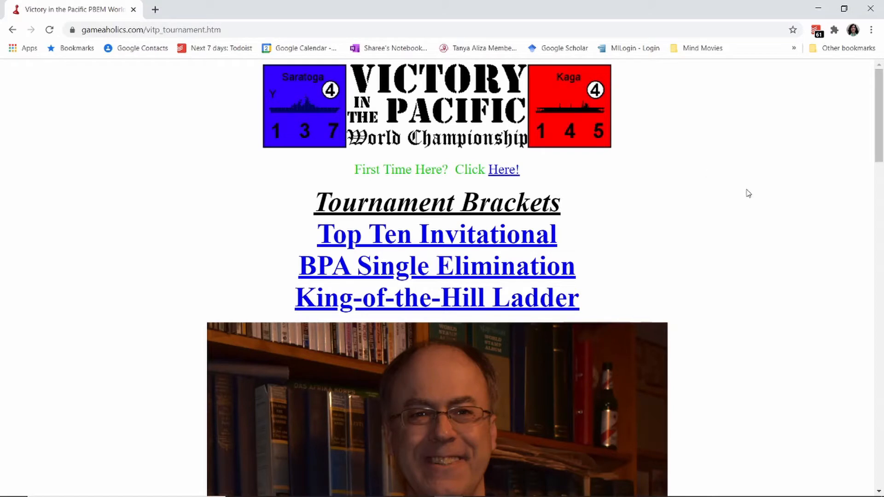
Open the Update Java link from the Vassal section in a new tab and switch to that page
drag(879, 106, 828, 352)
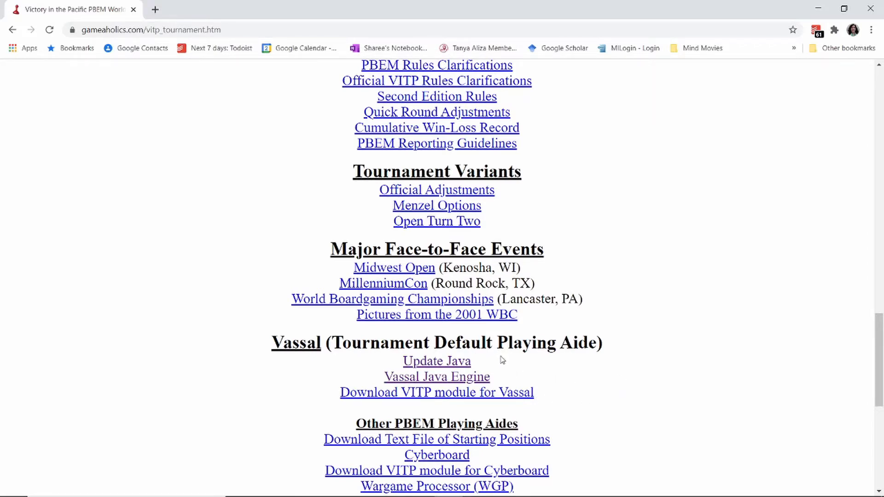
right_click(443, 362)
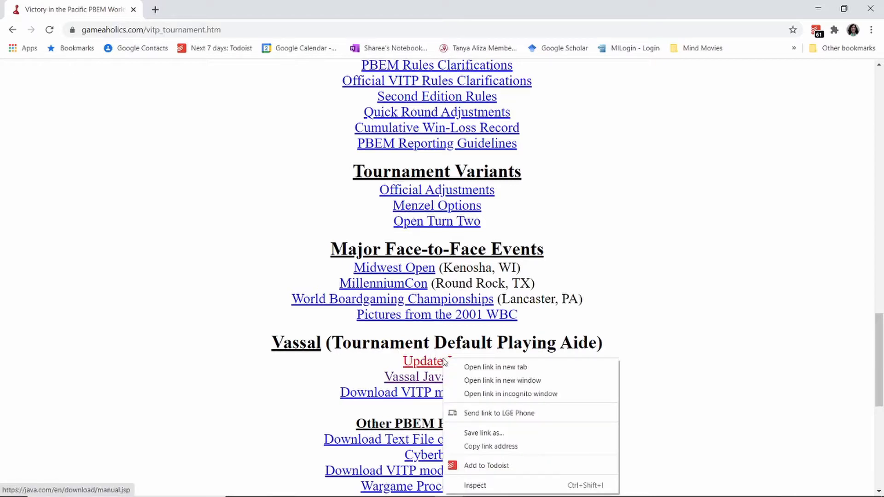
click(485, 367)
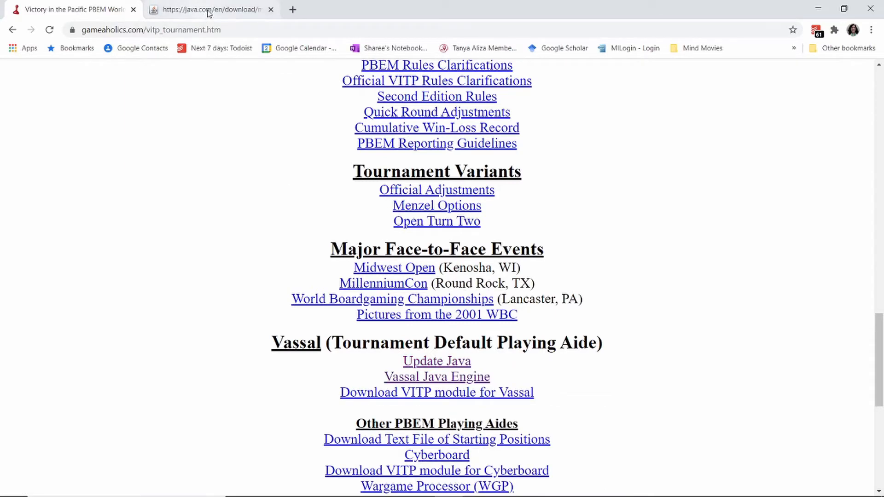
click(206, 11)
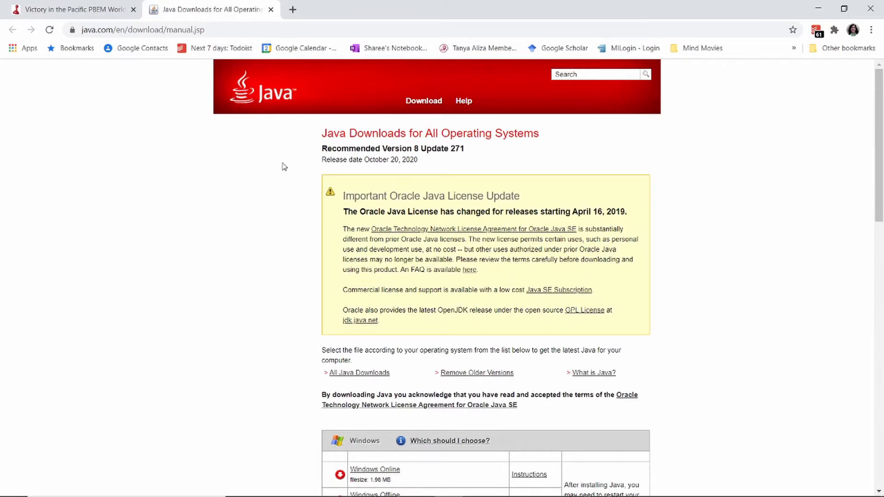
Download the Windows Online Java installer, jre-8u271-windows-i586-iftw, to the Downloads folder
scroll(284, 166, down, 3)
scroll(284, 167, down, 6)
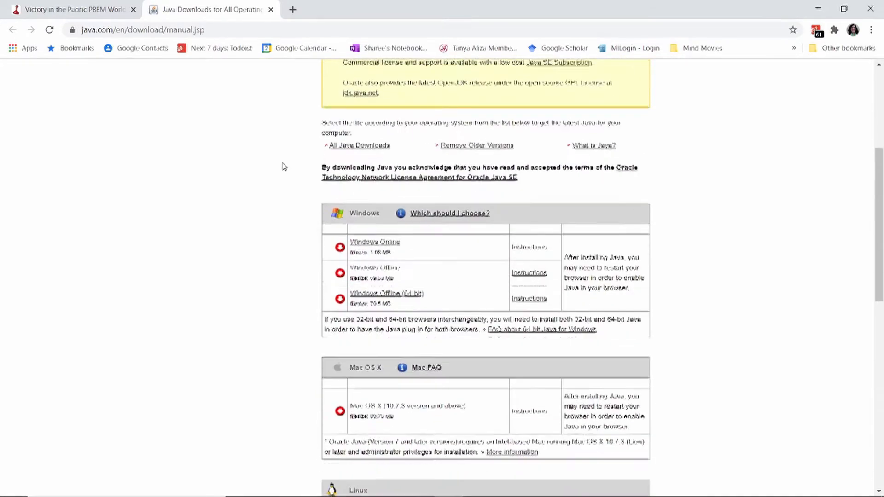
scroll(284, 167, up, 1)
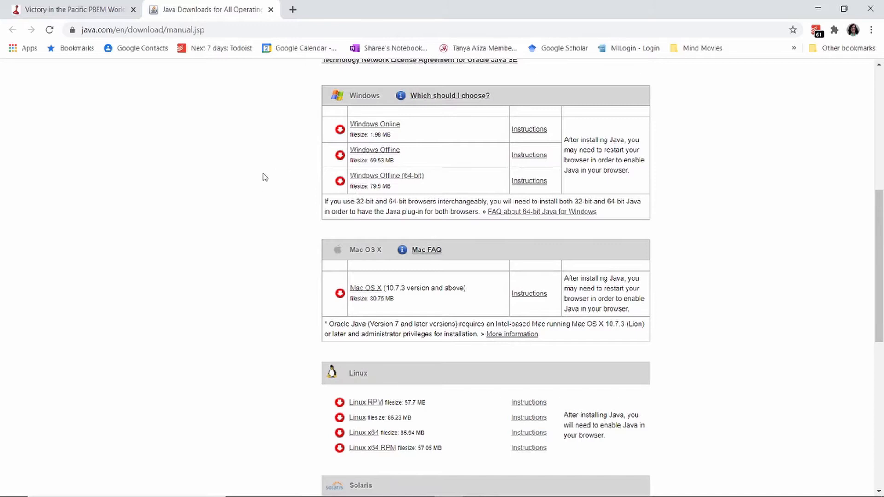
click(373, 127)
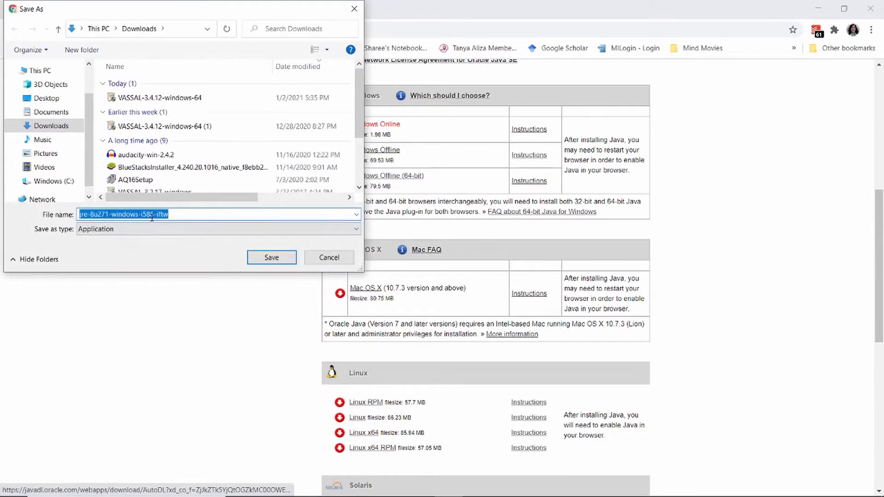
click(272, 257)
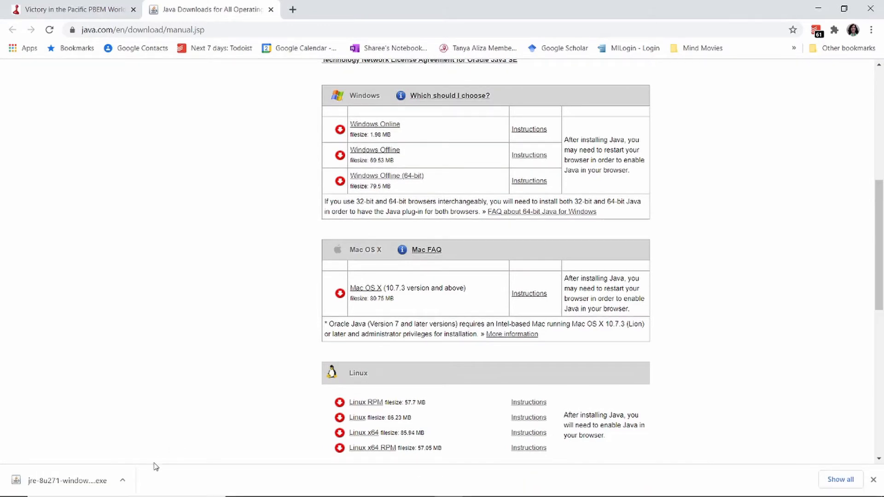
Run the downloaded Java installer, install Java, and close both the setup and the Java download page
click(125, 480)
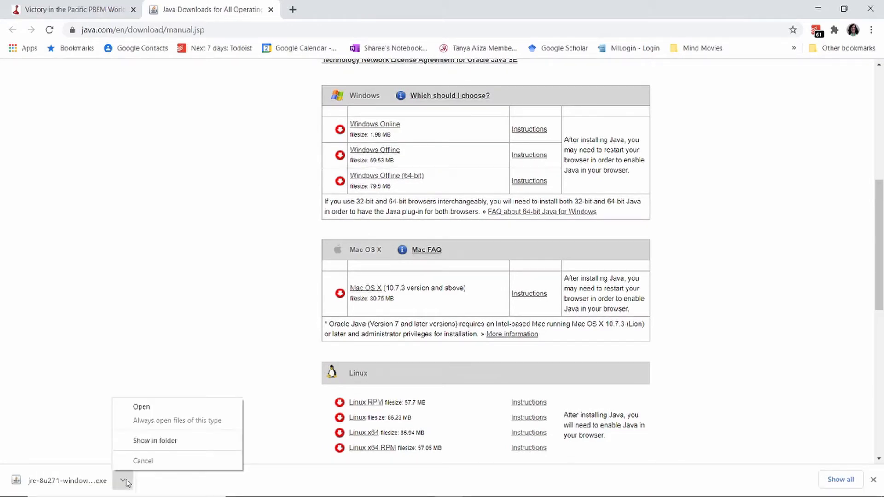
click(148, 407)
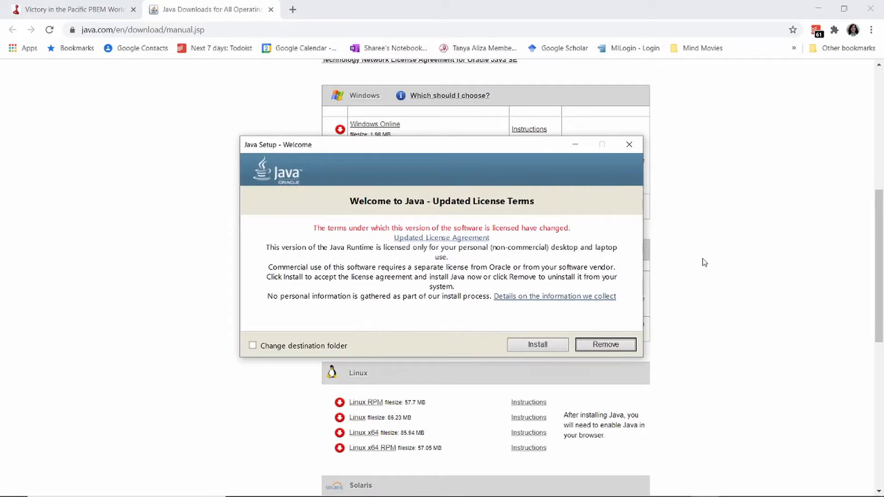
click(532, 351)
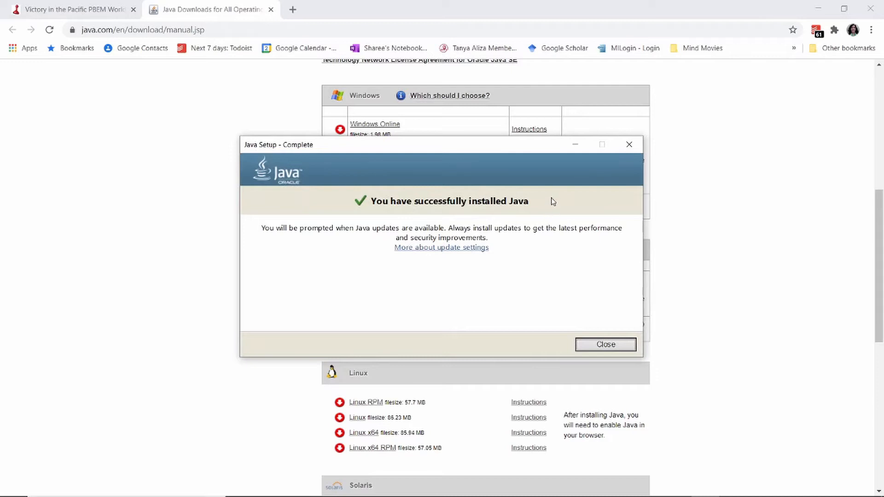
click(606, 345)
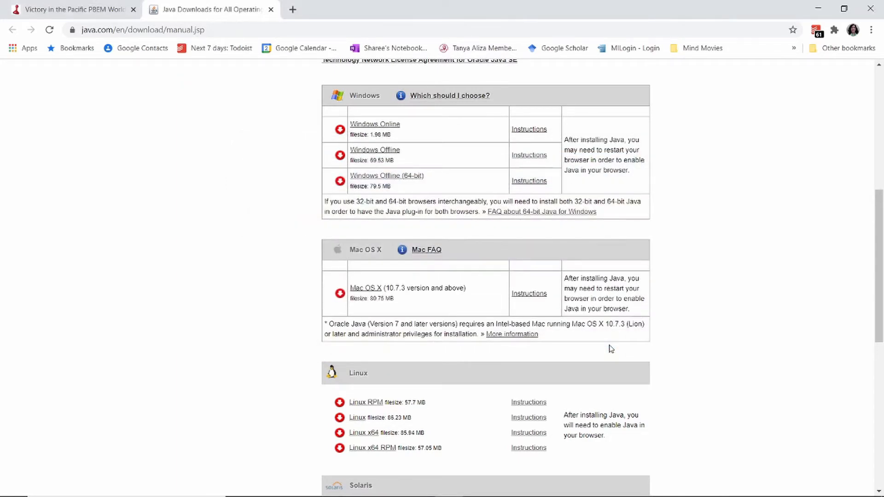
click(271, 10)
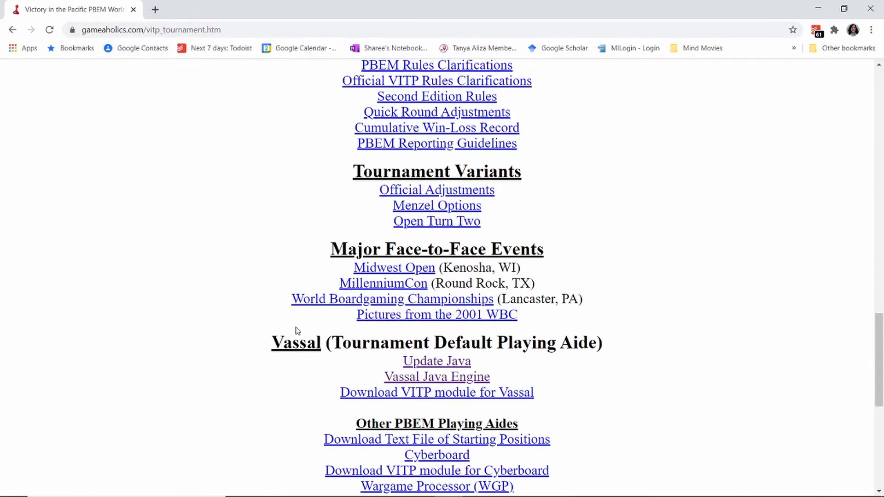
Follow the Vassal Java Engine link, save the VASSAL 3.4.12 Windows (64-bit) installer to Downloads, and close the browser
click(440, 380)
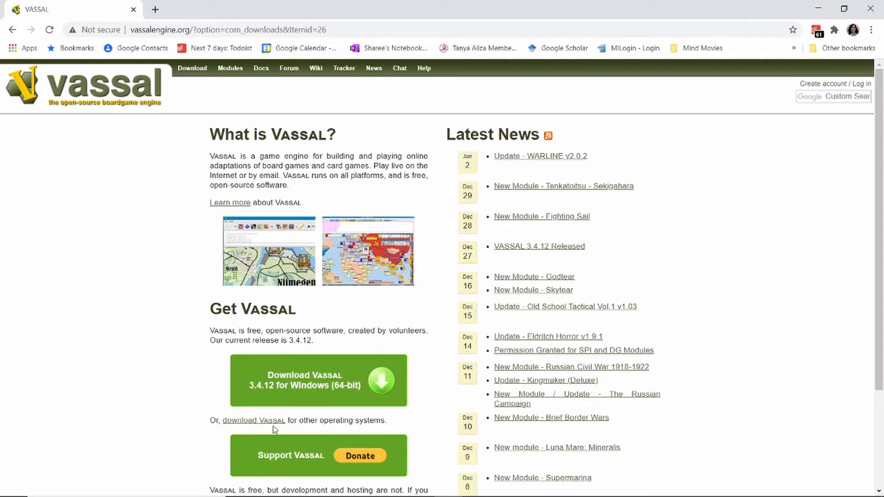
click(381, 380)
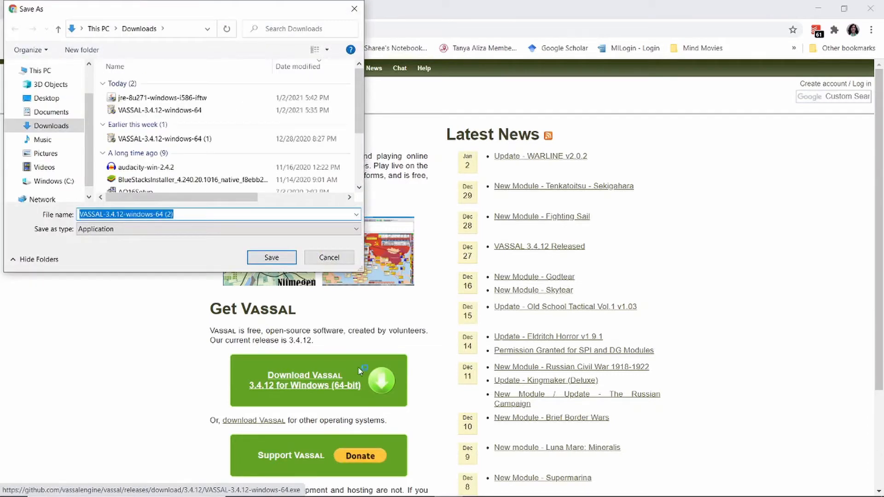
click(273, 258)
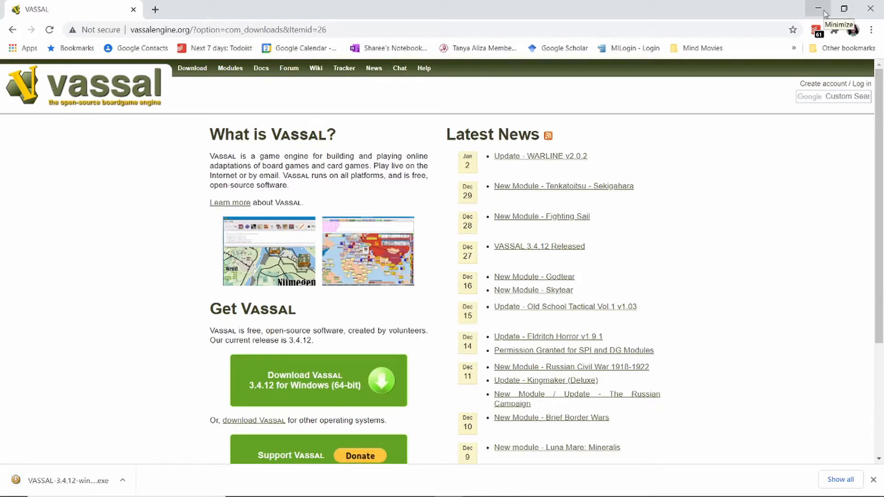
click(871, 9)
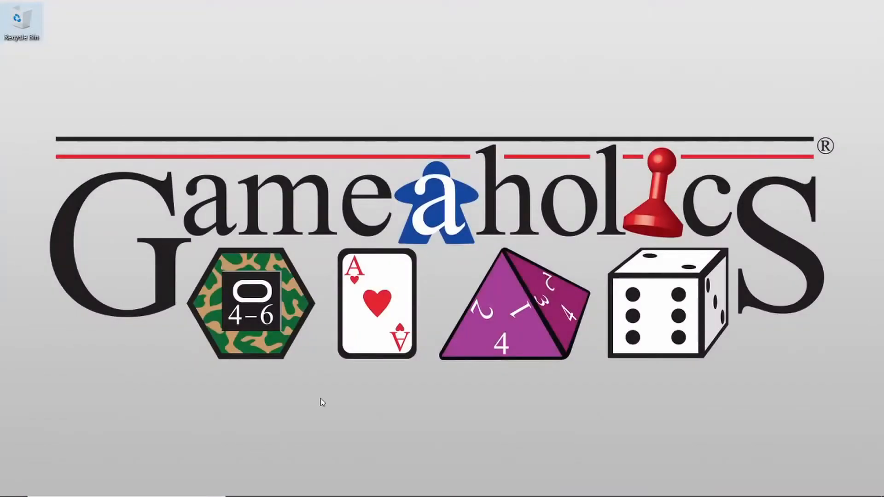
Launch VASSAL-3.2.17-windows from the Downloads folder in File Explorer and allow it to make changes to the device
mouse_move(95, 494)
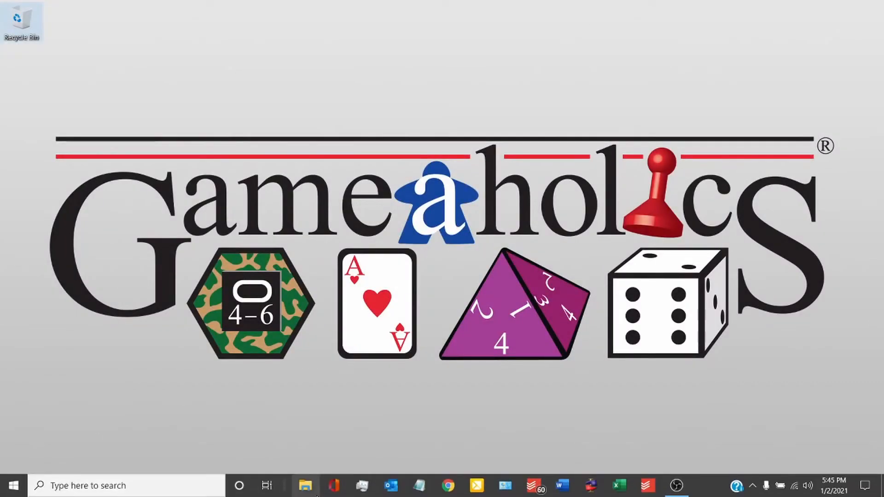
right_click(312, 493)
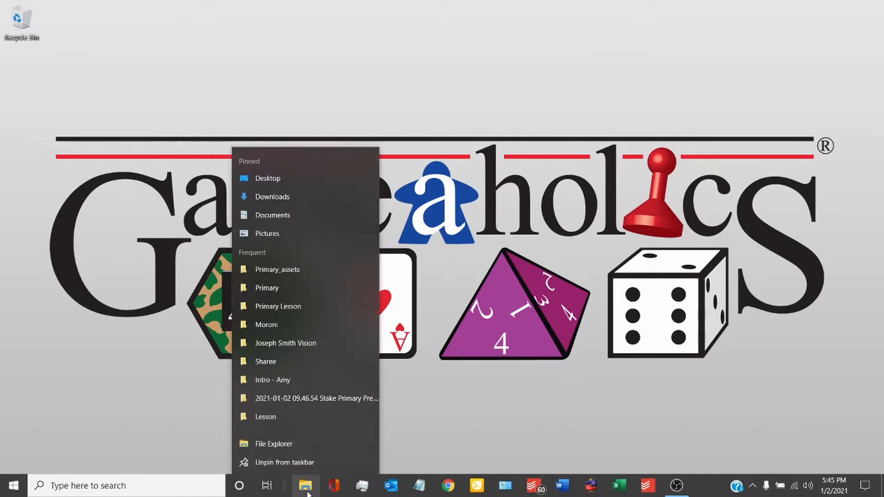
click(297, 201)
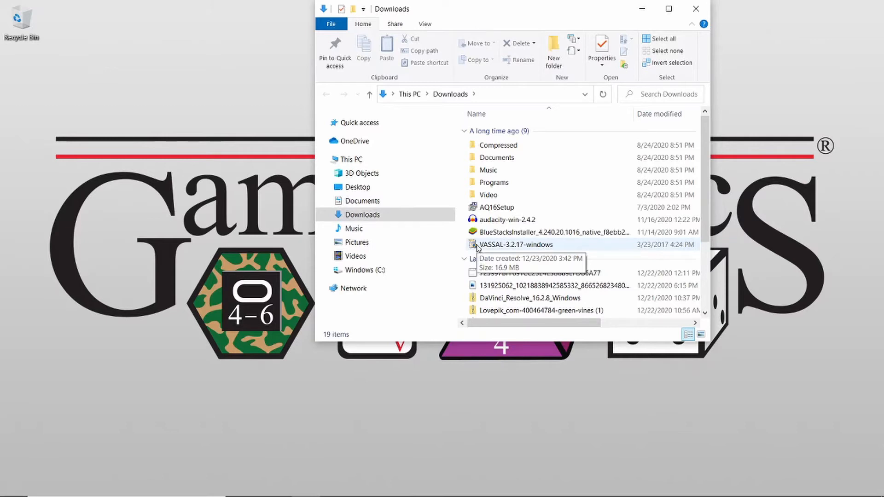
double_click(478, 245)
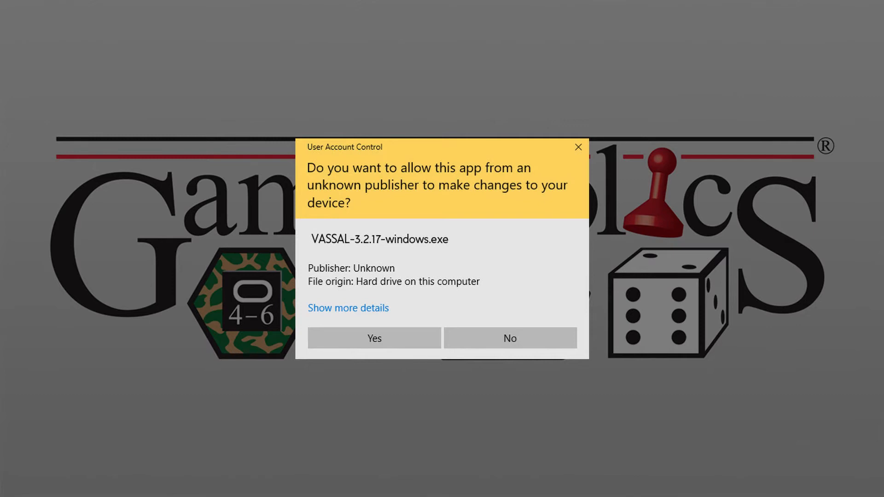
click(414, 340)
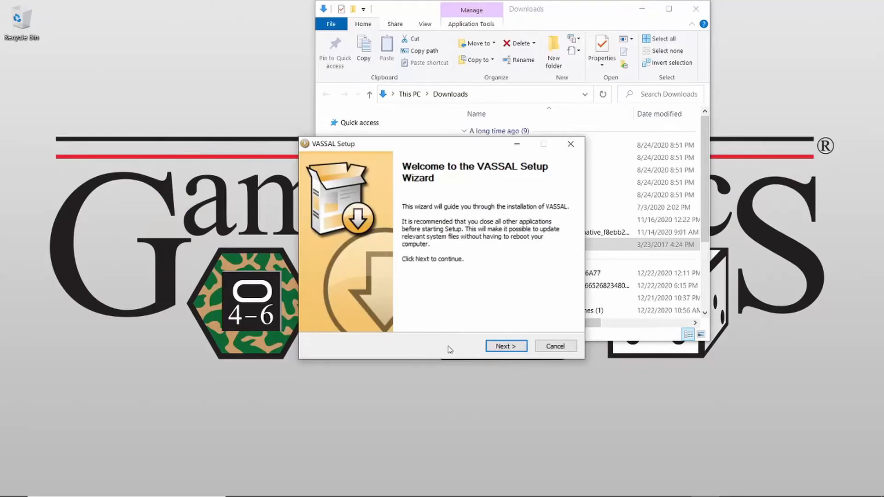
Install VASSAL with the Standard setup type and finish the wizard with Run VASSAL turned off
click(506, 348)
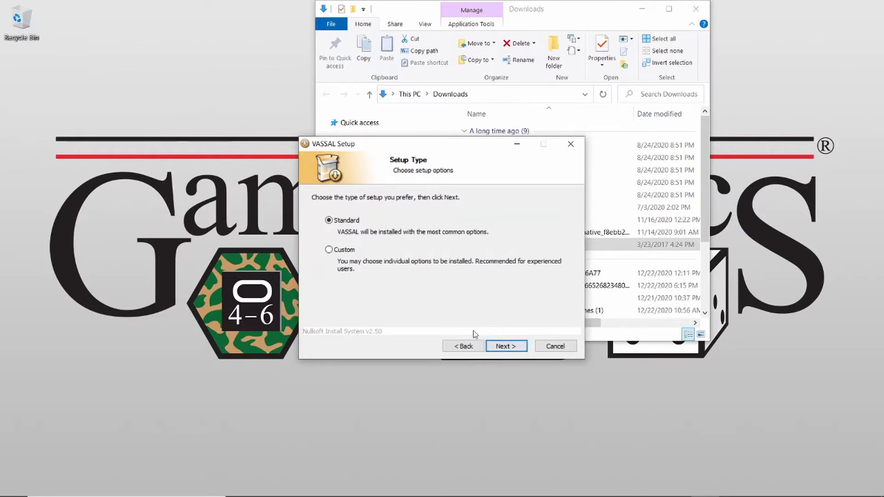
click(507, 348)
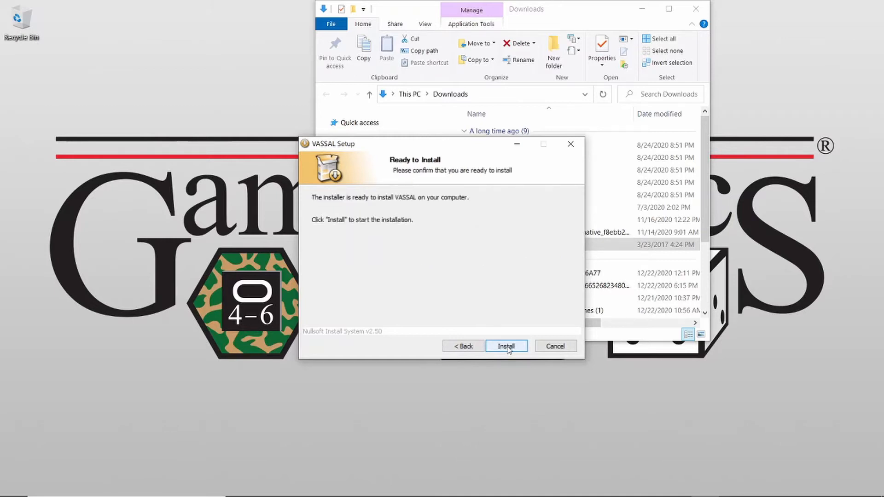
click(508, 349)
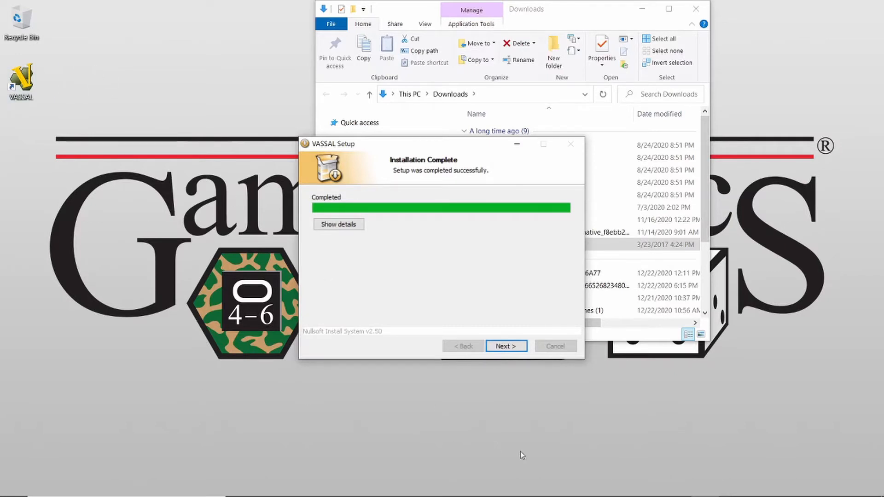
click(513, 348)
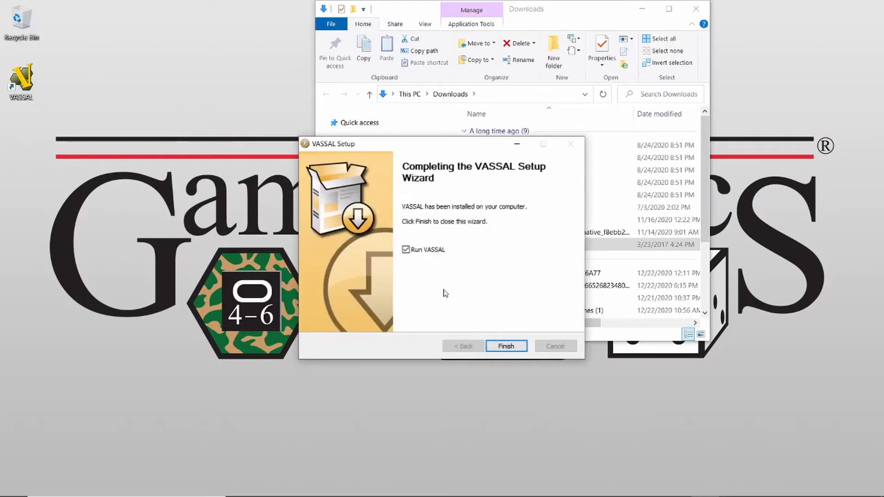
click(405, 250)
click(507, 347)
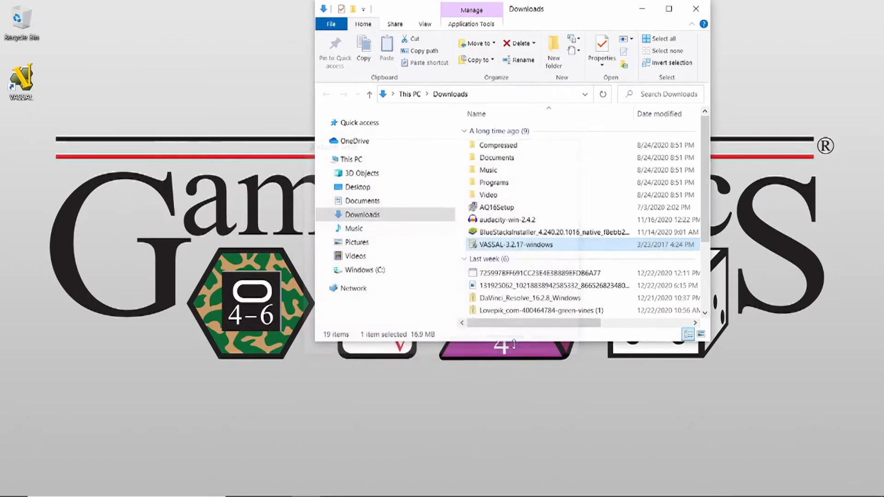
Close the Downloads window, inspect the VASSAL-3.2.17 folder under Program Files on the C: drive in File Explorer, and close it
click(698, 16)
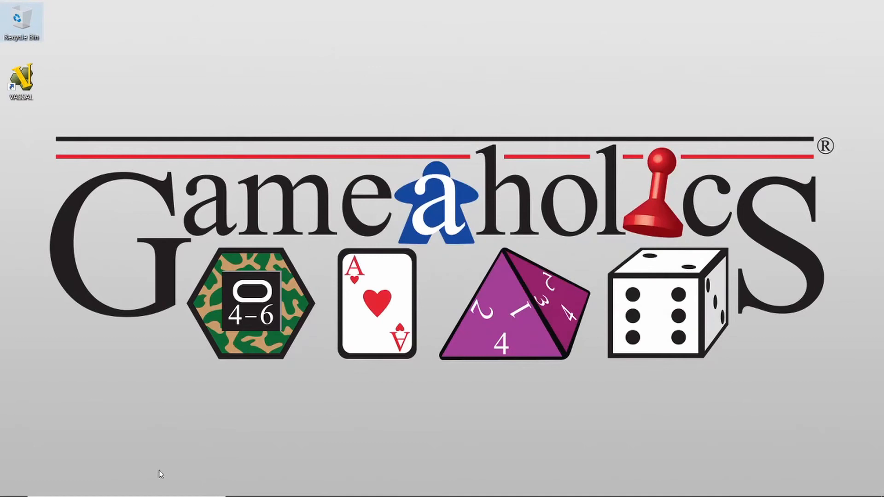
mouse_move(102, 493)
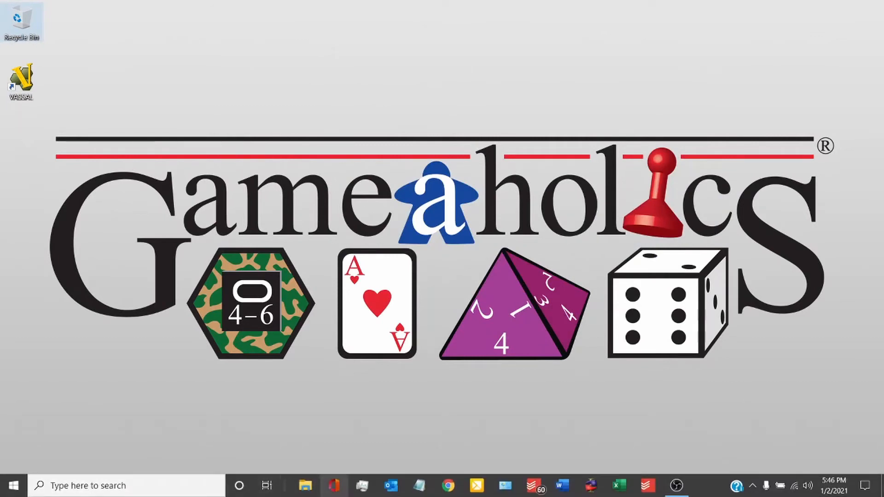
right_click(303, 488)
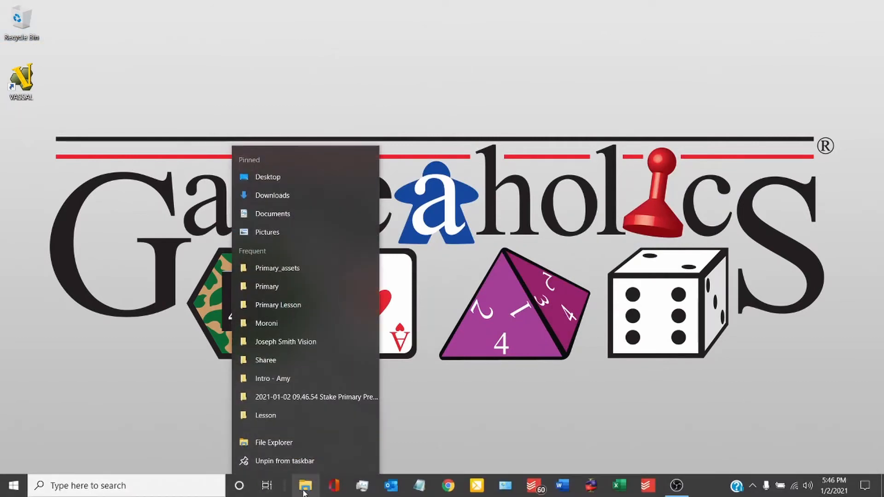
click(302, 446)
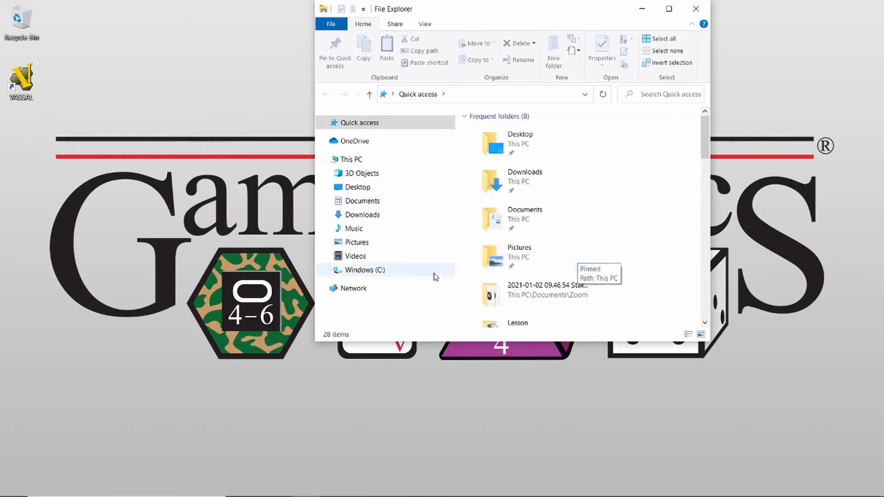
click(360, 272)
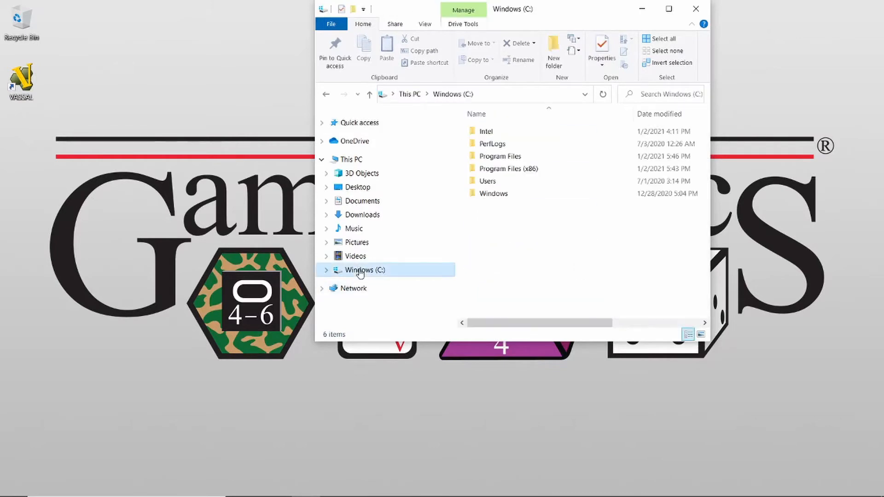
double_click(517, 156)
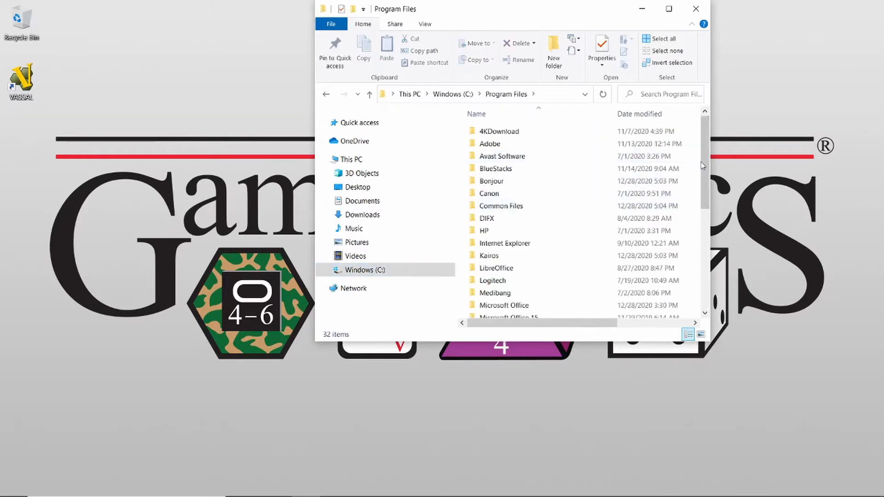
drag(704, 161, 705, 270)
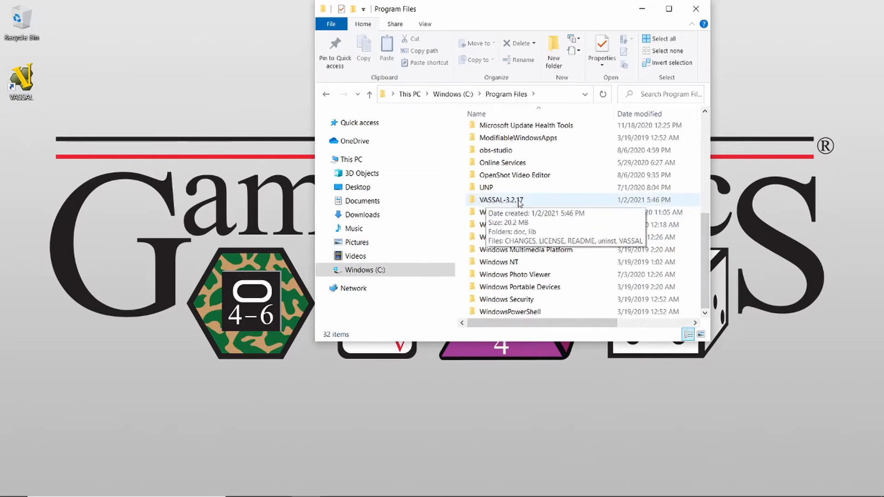
double_click(474, 201)
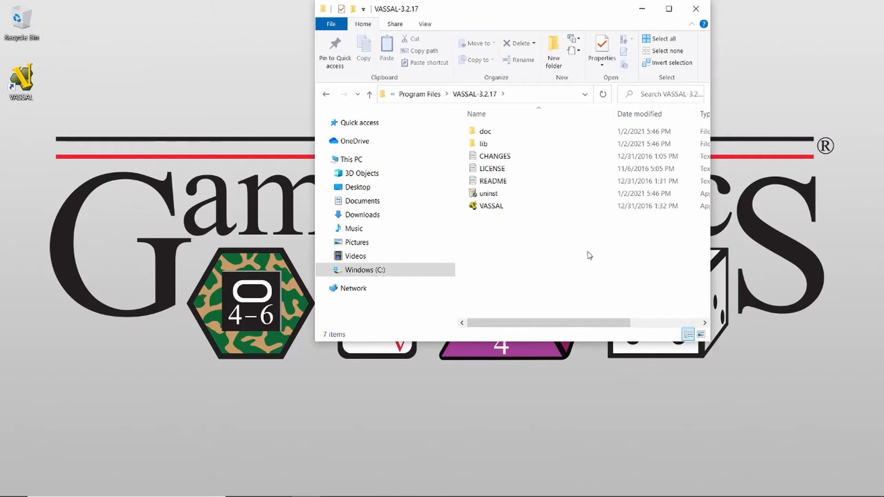
click(698, 12)
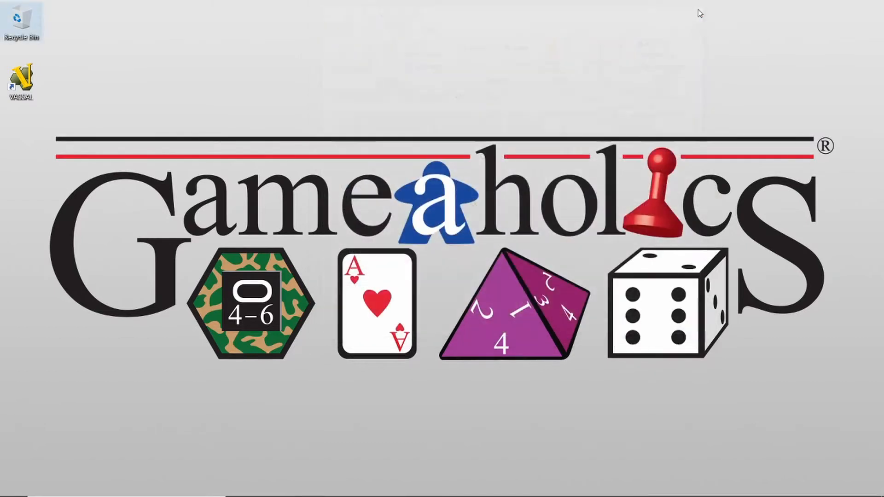
Create a new folder named Vassal on the desktop
right_click(22, 134)
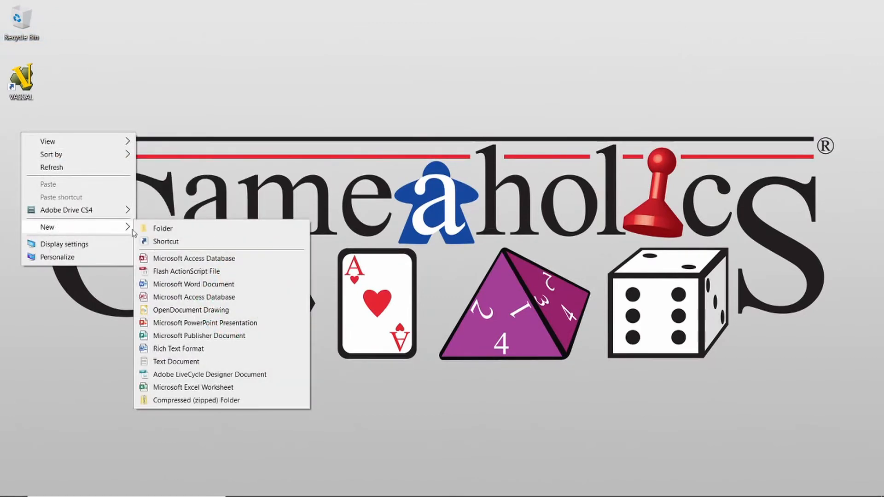
click(150, 229)
text(Vassal)
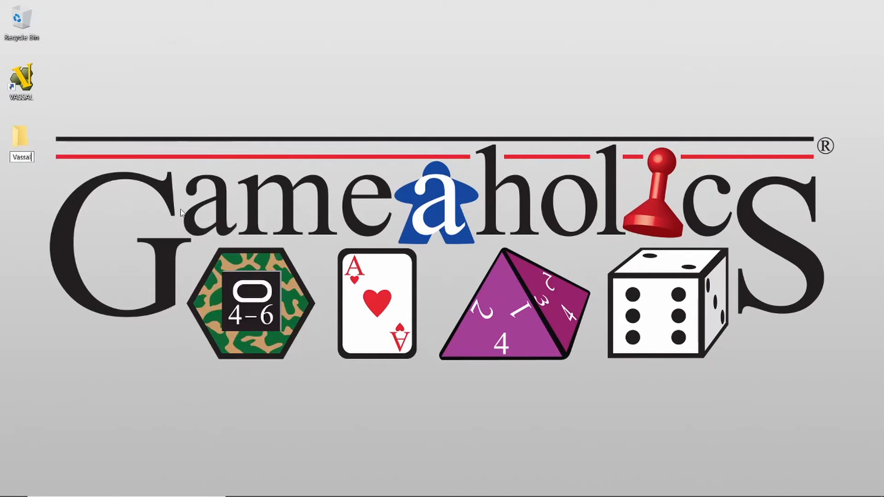
key(Return)
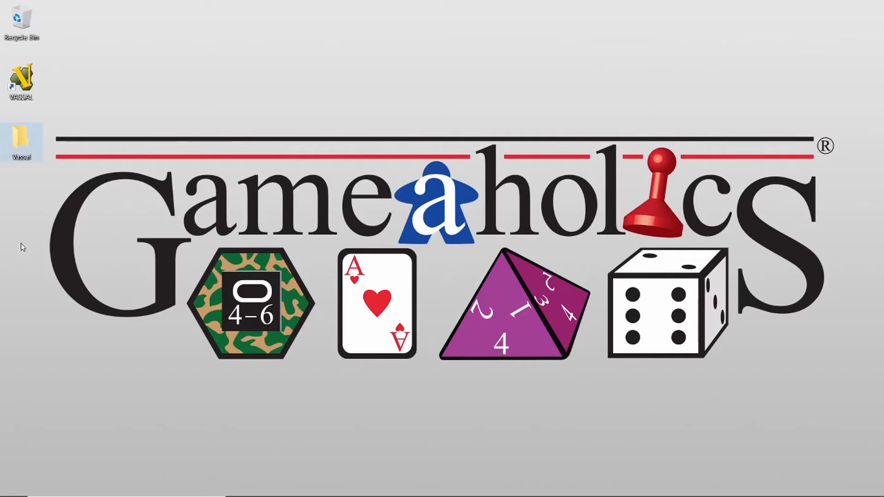
Open the desktop's Vassal folder and create a subfolder named Games in it
double_click(21, 145)
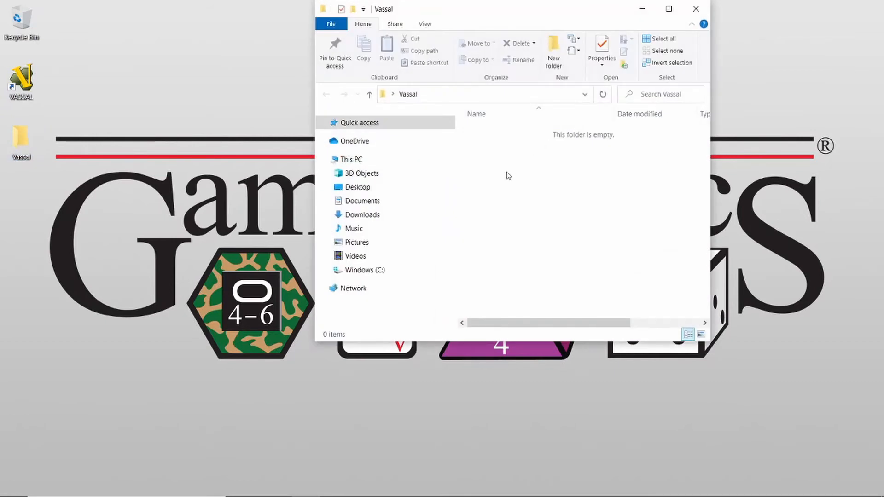
right_click(504, 184)
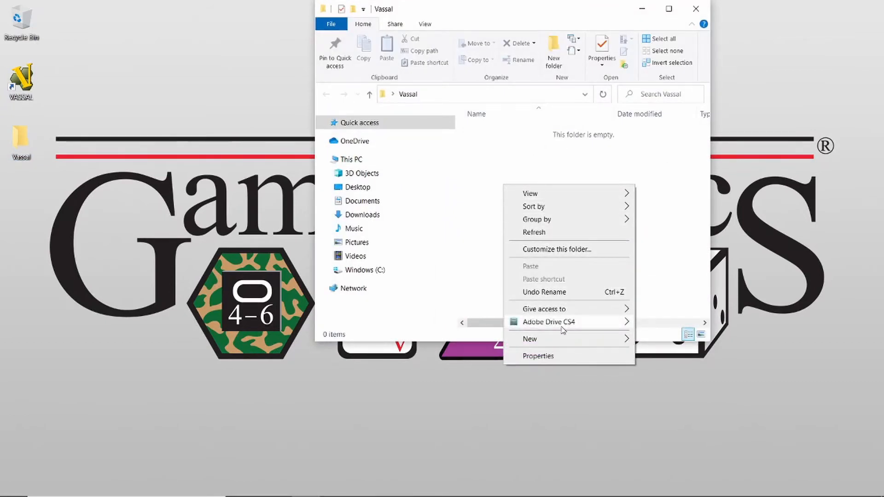
mouse_move(564, 340)
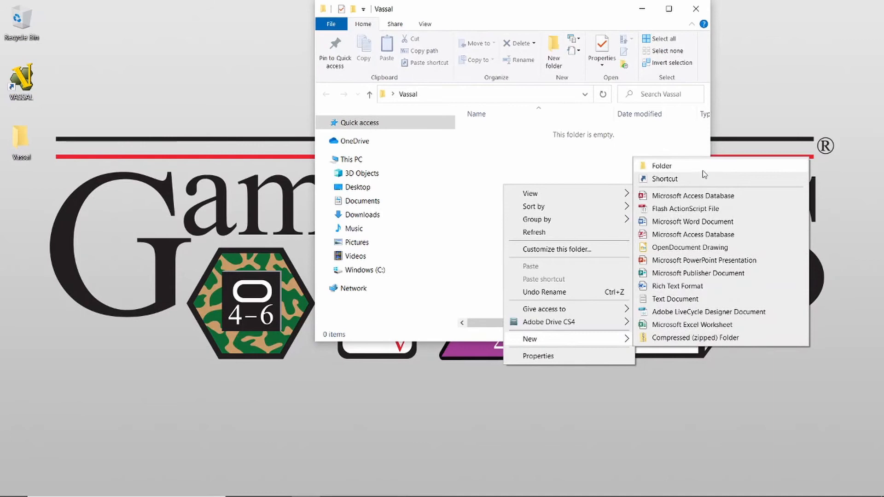
click(667, 166)
text(Games)
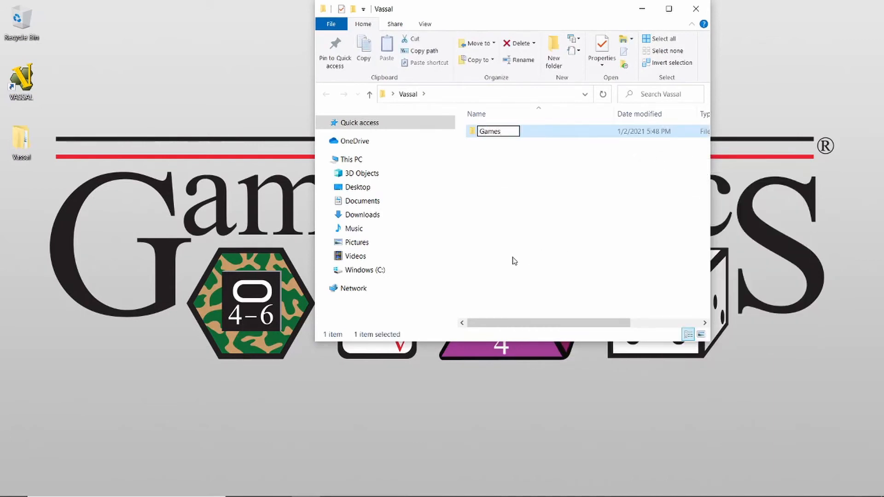
key(Return)
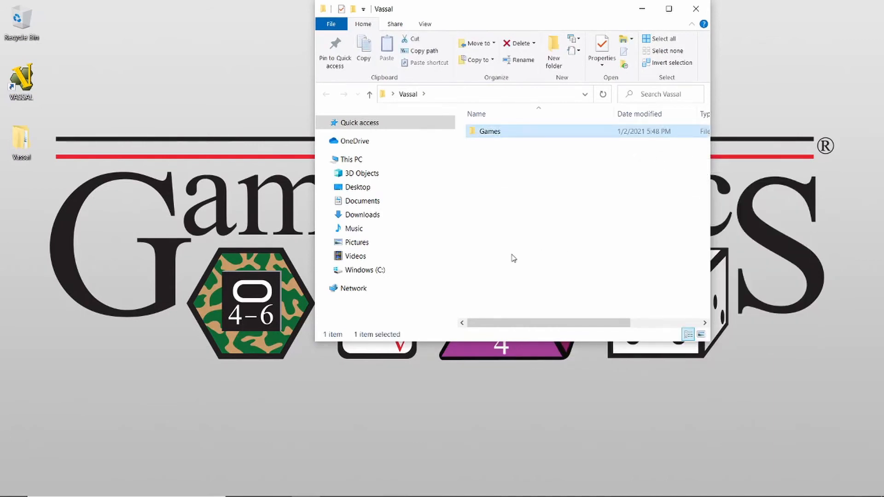
Create a second subfolder named Modules beside Games and close the Vassal folder window
right_click(506, 215)
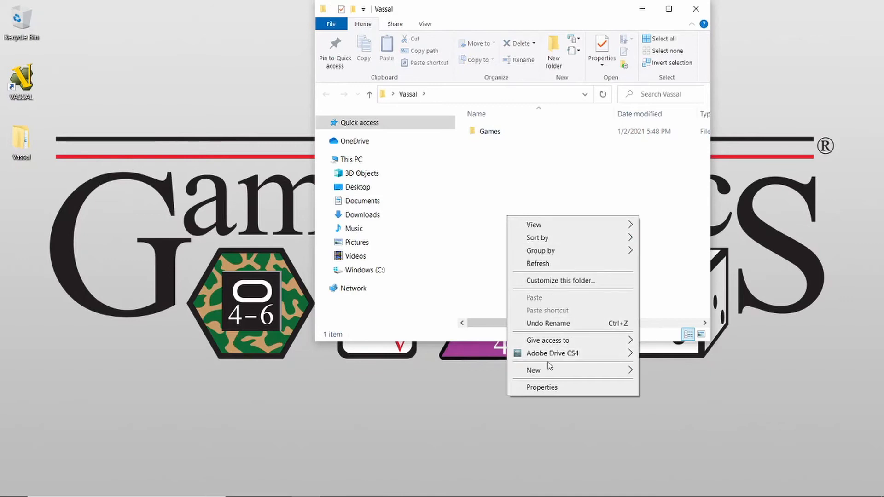
mouse_move(549, 369)
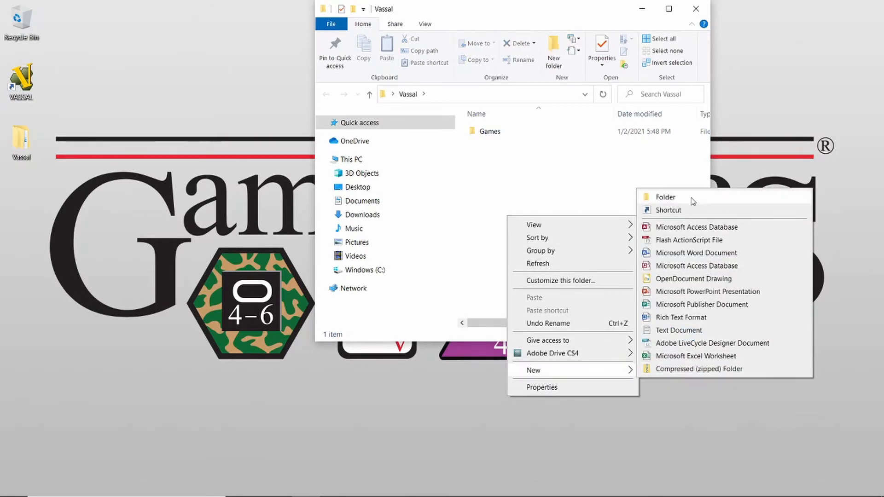
click(665, 197)
text(Modules)
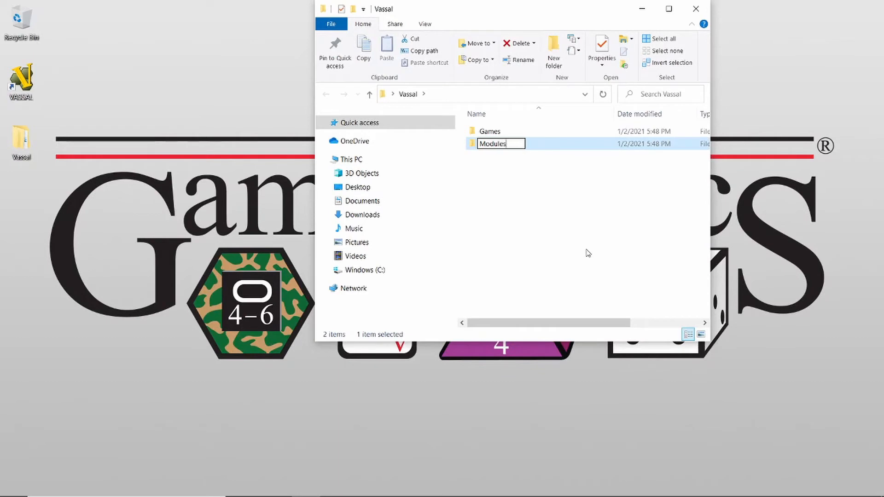
key(Return)
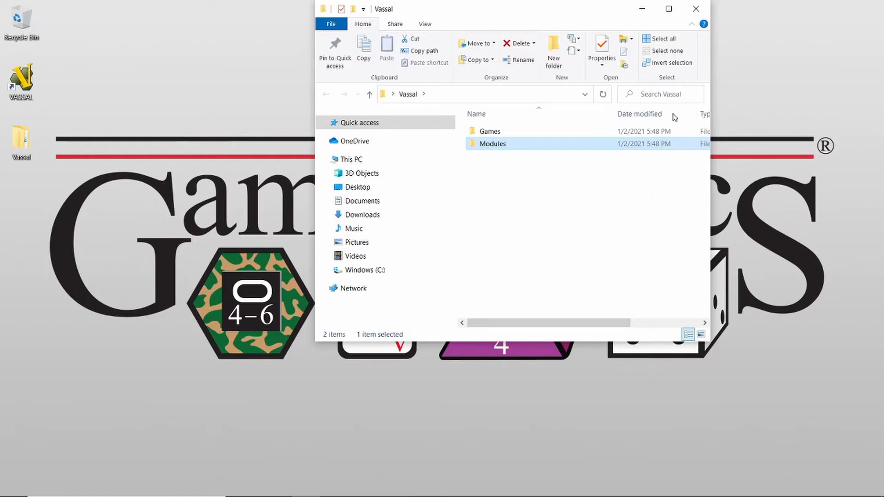
click(696, 10)
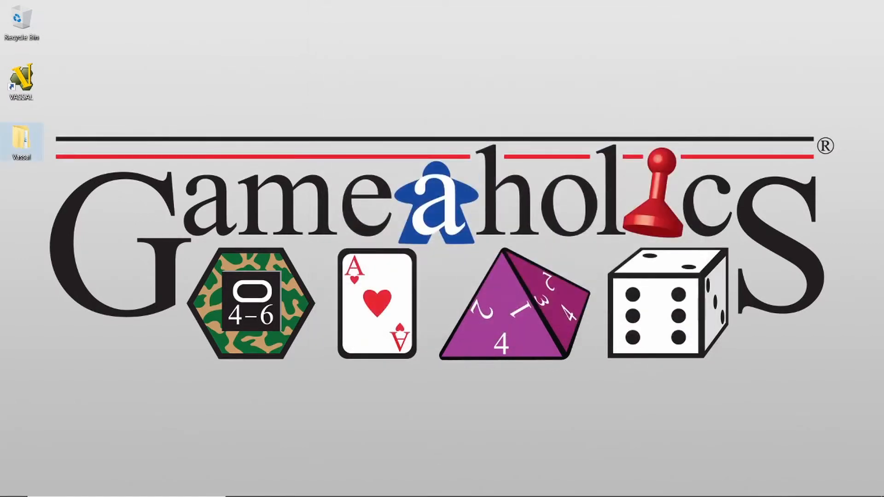
Switch to Chrome, load gameaholics.com, and open the Victory In The Pacific tournament page
click(450, 491)
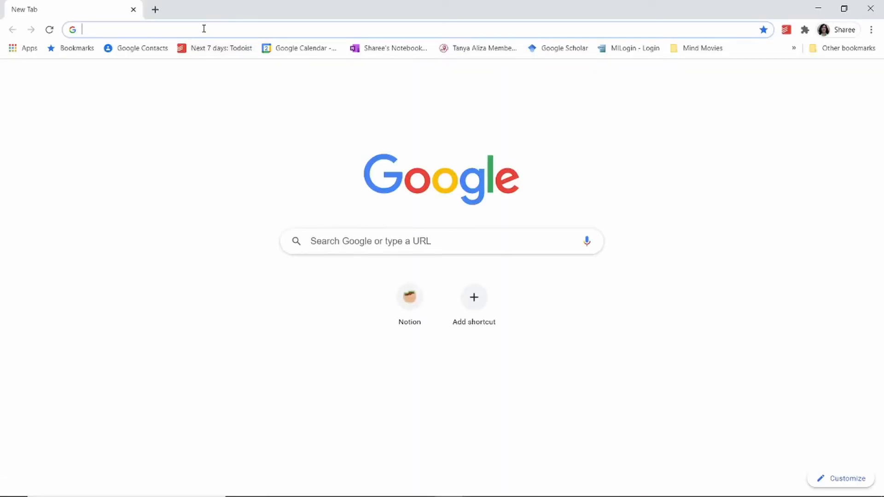
text(game)
key(Return)
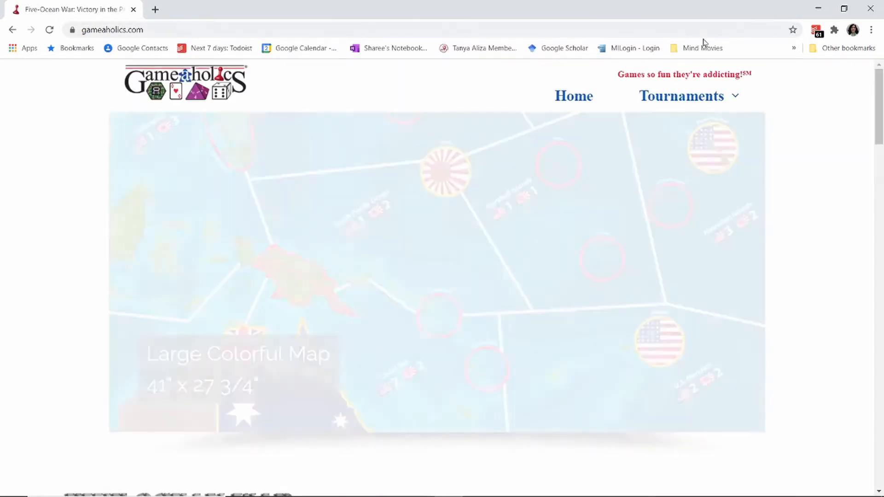
mouse_move(694, 106)
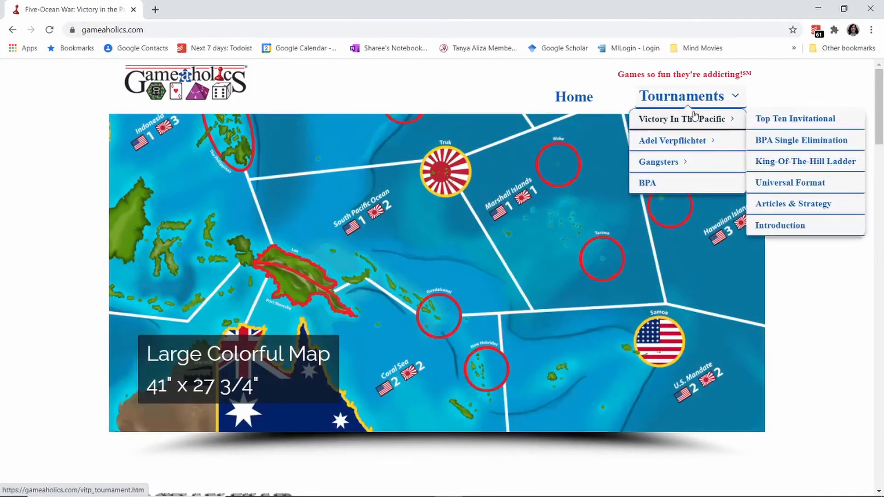
click(695, 118)
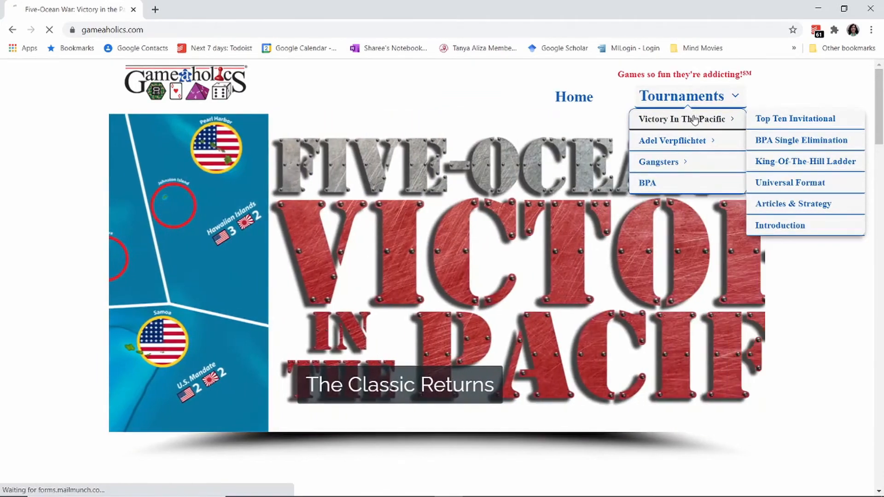
Follow the Download VITP module for Vassal link in the tournament page's Vassal section
scroll(768, 102, down, 20)
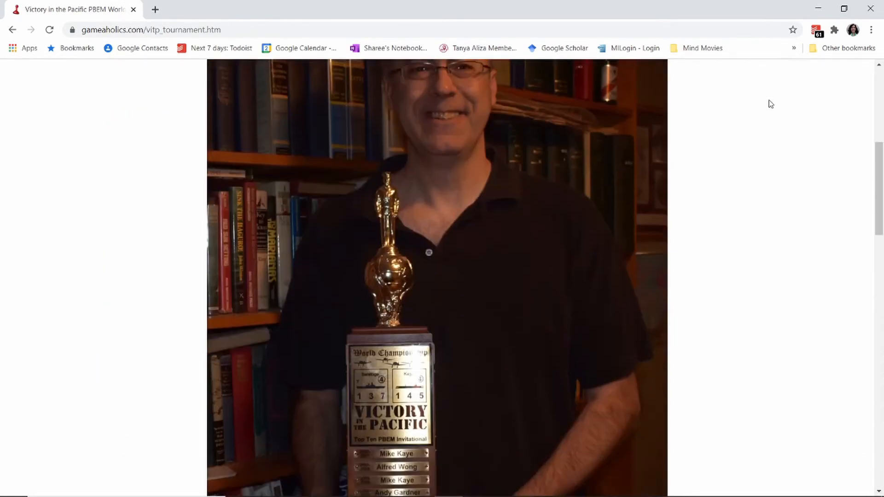
scroll(776, 99, down, 3)
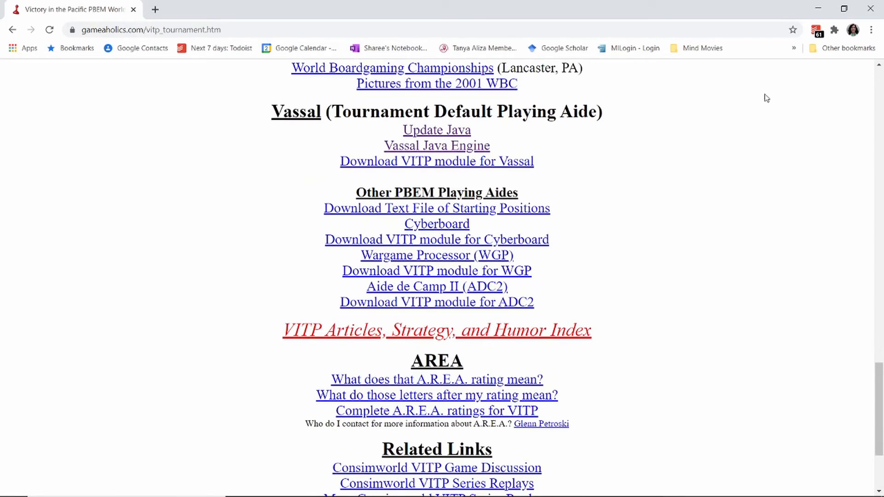
click(431, 165)
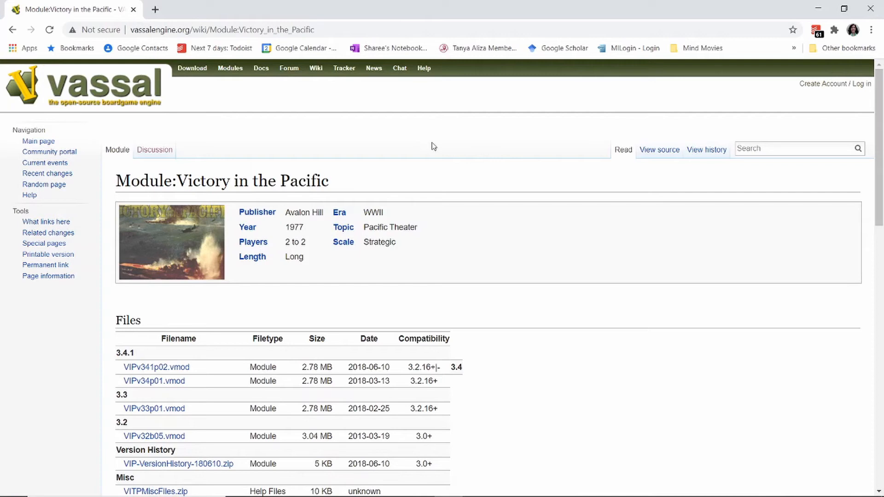
Download the VIPv341p02.vmod module file and save it to the Modules folder inside the desktop's Vassal folder
scroll(433, 147, down, 3)
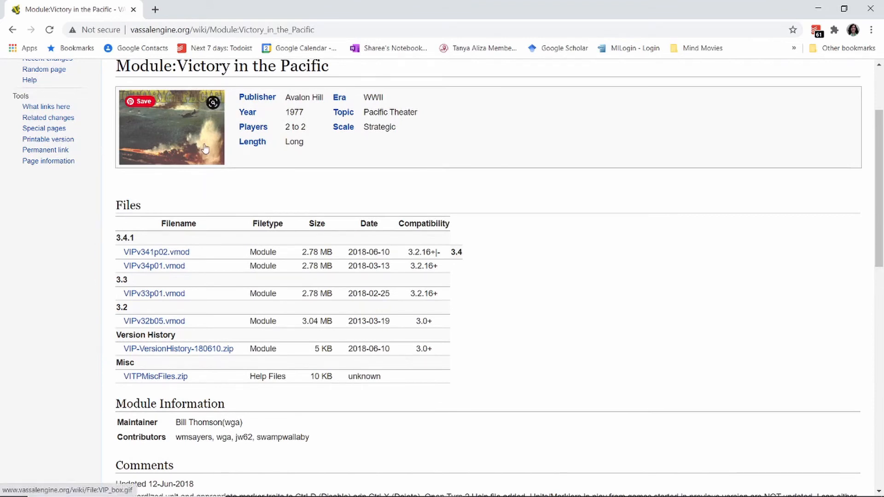
click(140, 255)
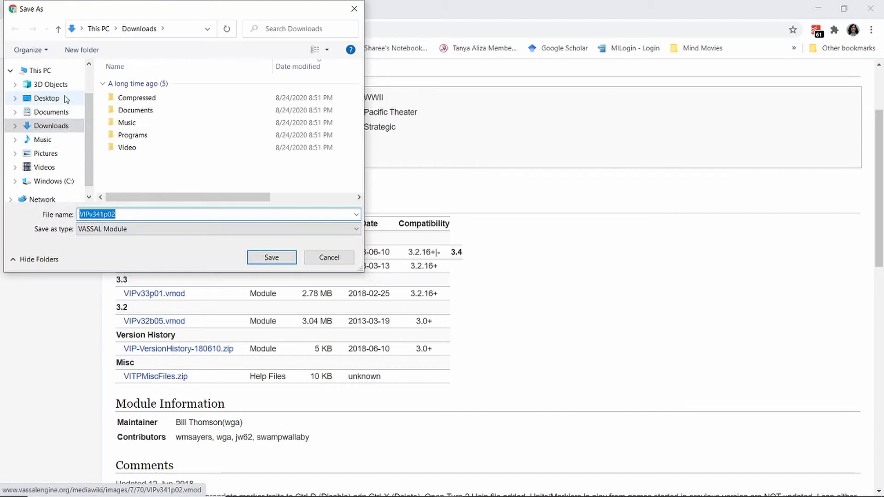
click(42, 98)
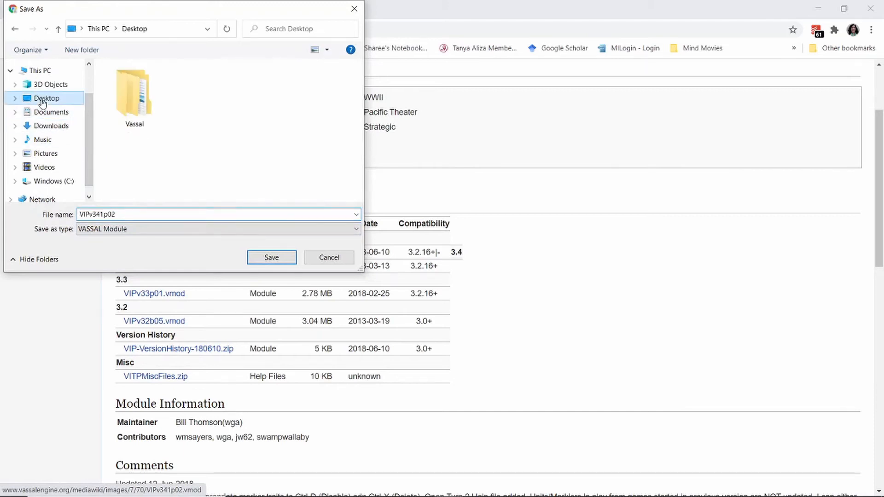
double_click(133, 106)
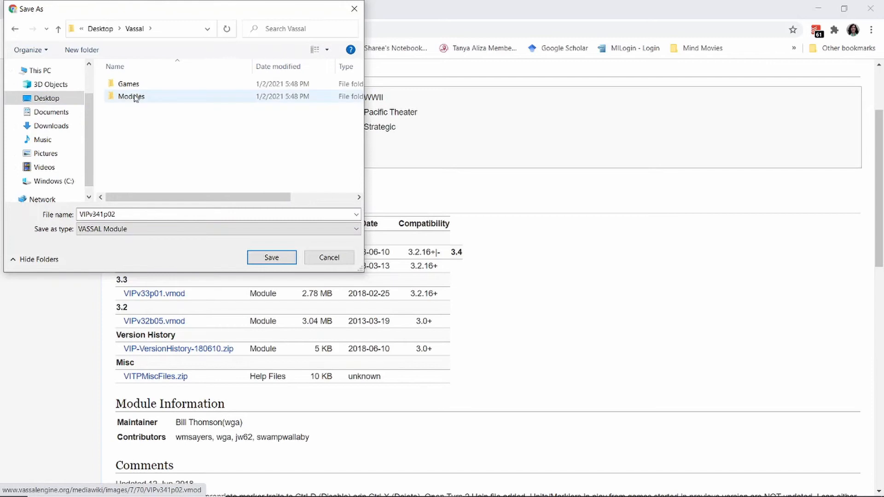
double_click(133, 98)
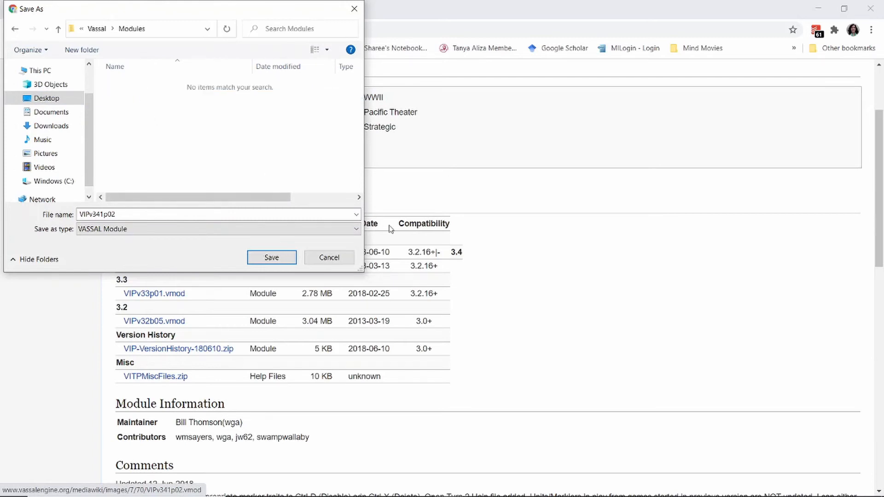
click(266, 256)
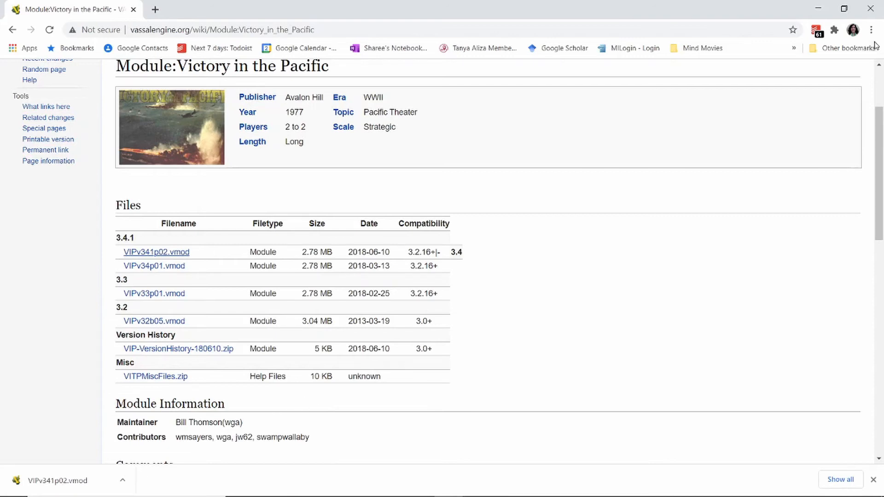
Close the browser, check the Modules folder inside the desktop's Vassal folder for the downloaded module file, and close the folder window
click(870, 8)
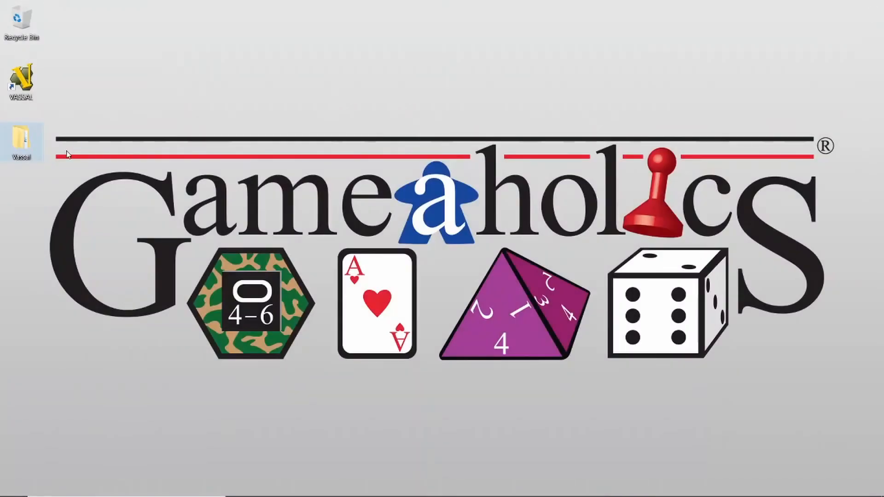
double_click(27, 148)
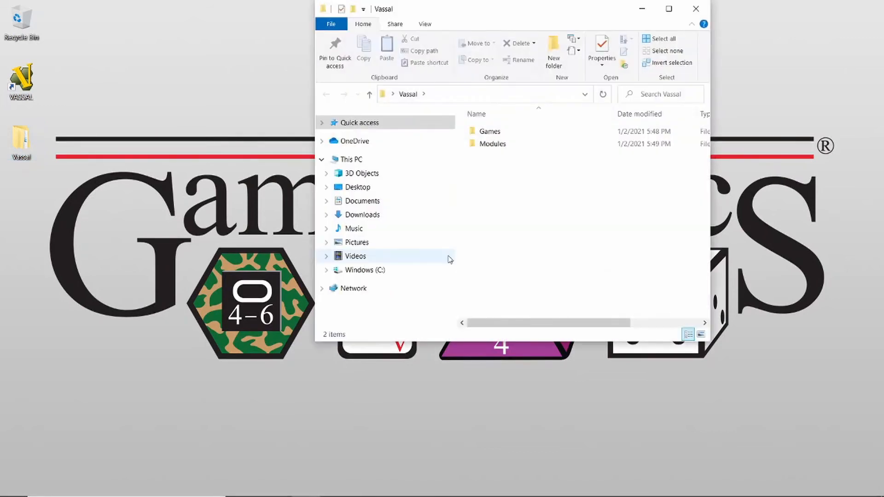
click(470, 146)
double_click(471, 147)
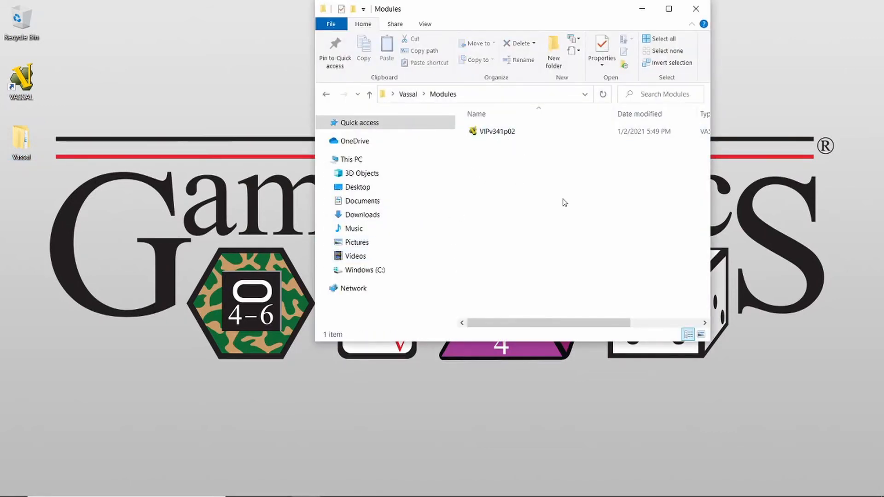
click(703, 14)
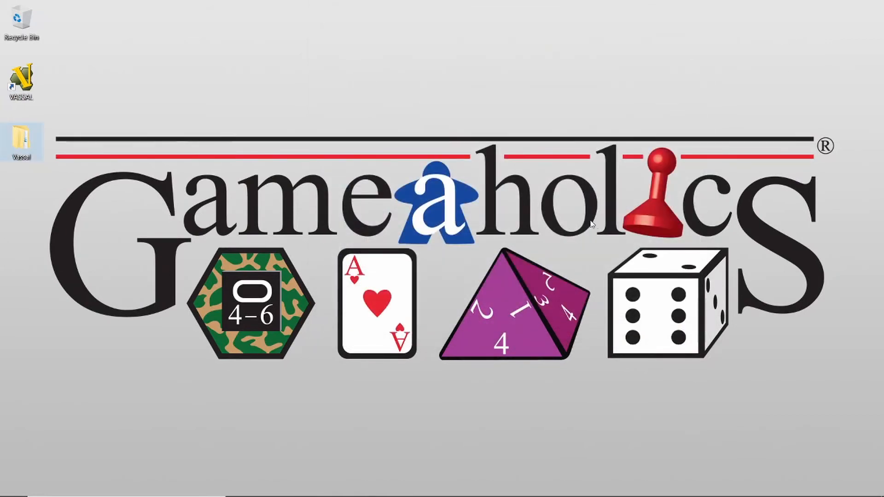
Launch VASSAL from the desktop and decline downloading the newer version
double_click(28, 76)
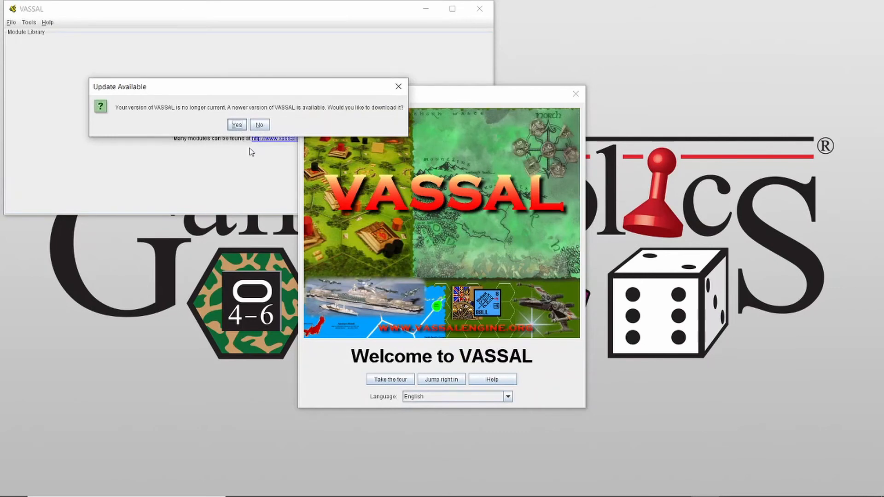
click(260, 125)
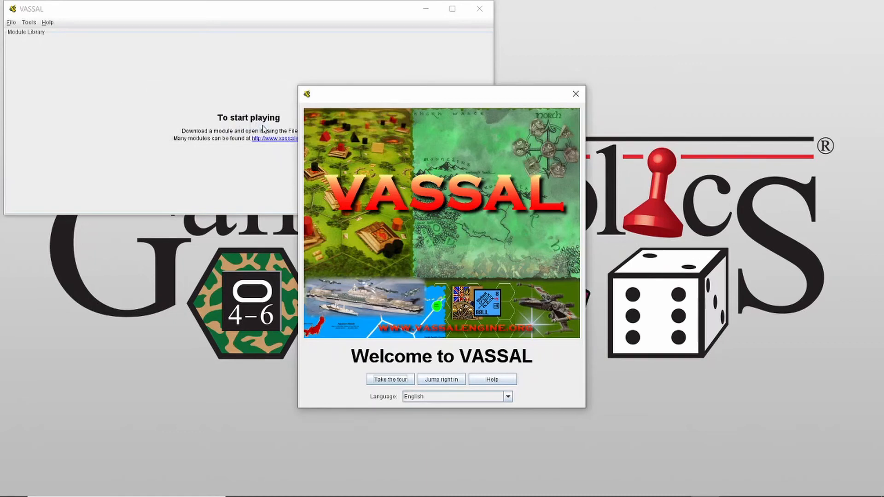